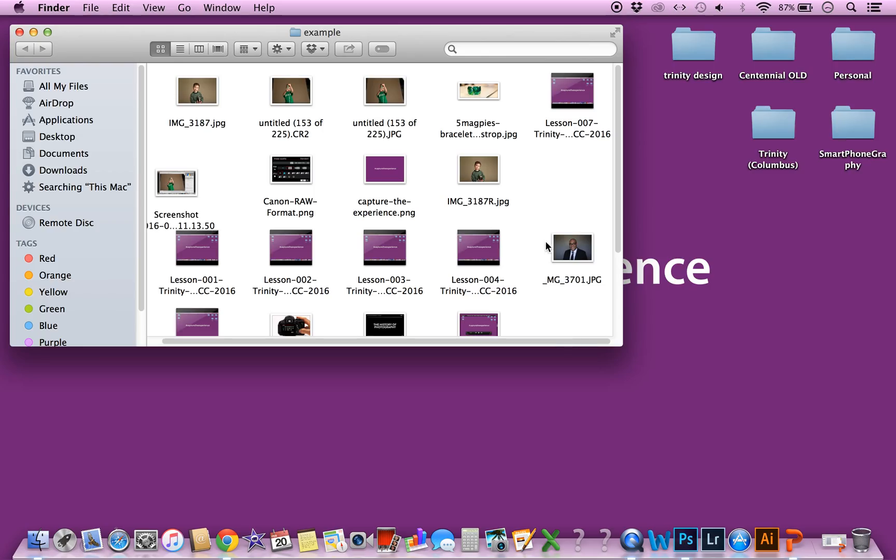
# Open the image _MG_3701.JPG from the example folder in Adobe Photoshop CC 2015
pyautogui.moveTo(605, 200)
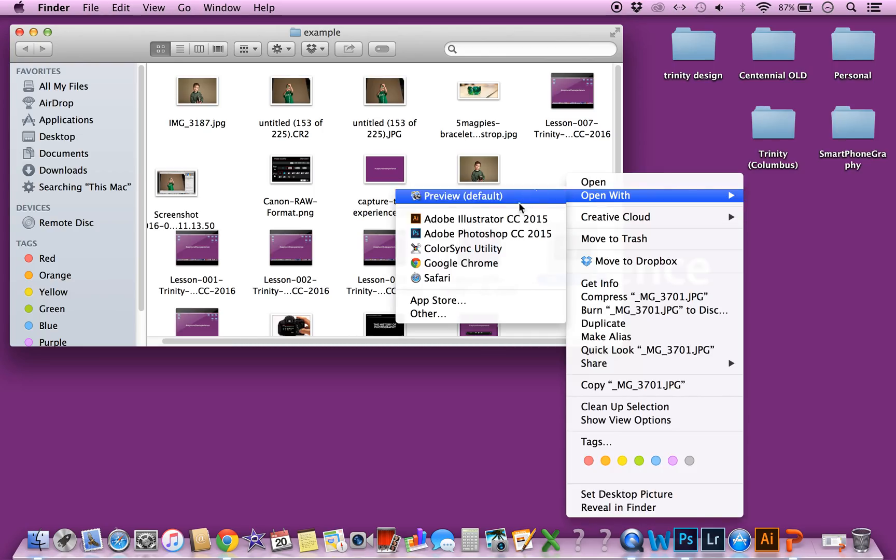
pyautogui.click(488, 234)
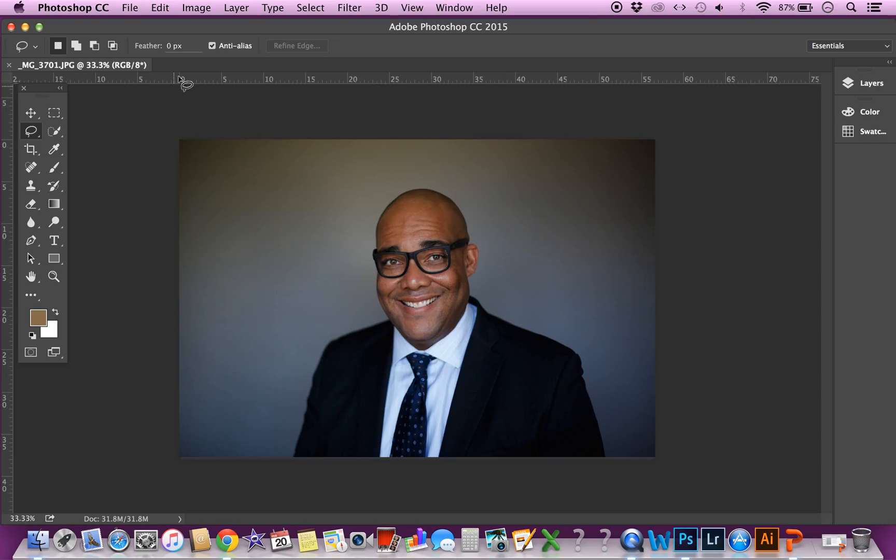
# Try Auto Tone and Auto Contrast on the portrait, and undo the Auto Contrast change
pyautogui.click(196, 8)
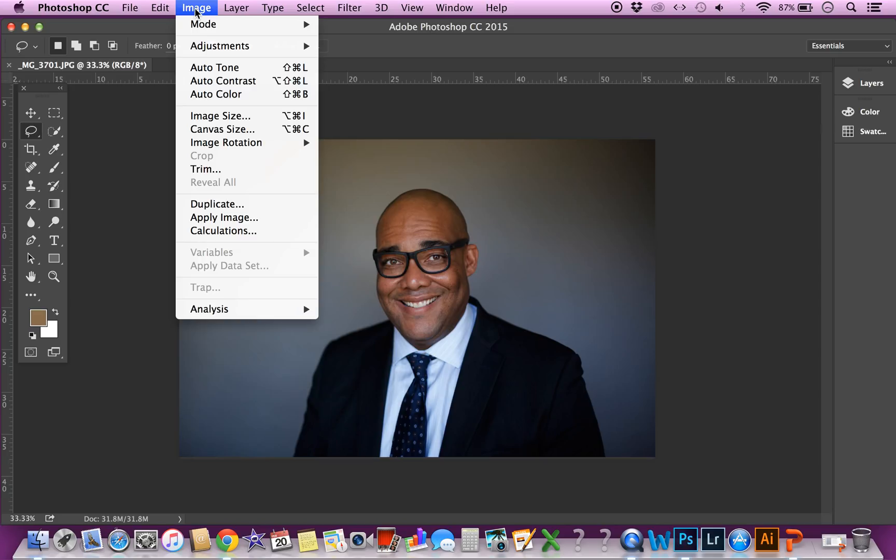
pyautogui.click(216, 69)
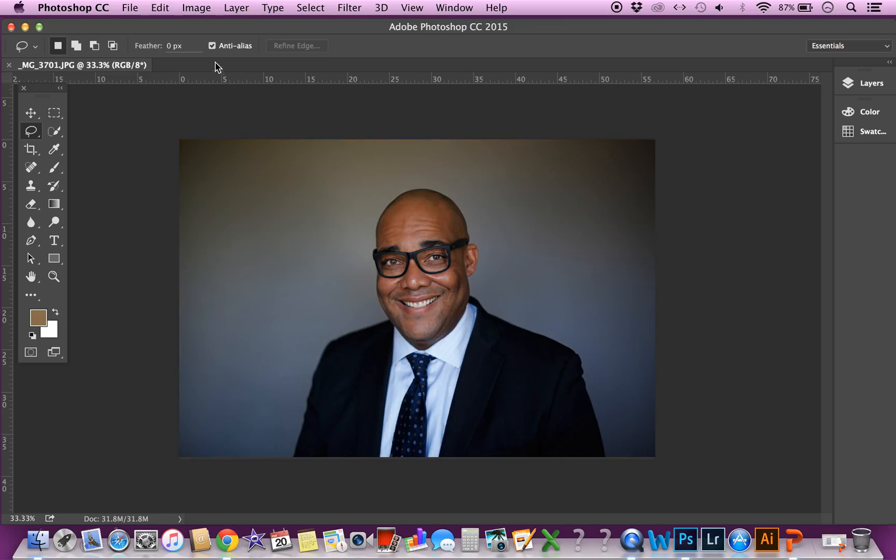
pyautogui.click(192, 9)
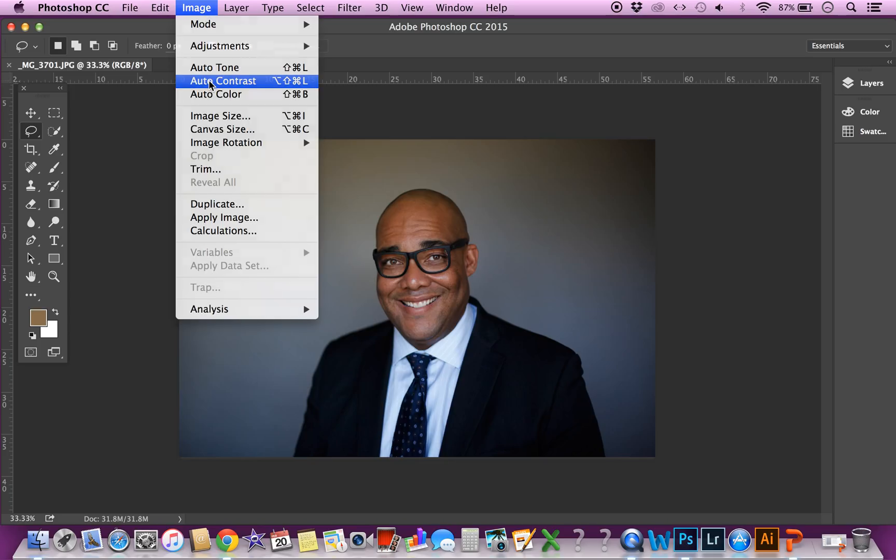
pyautogui.click(210, 83)
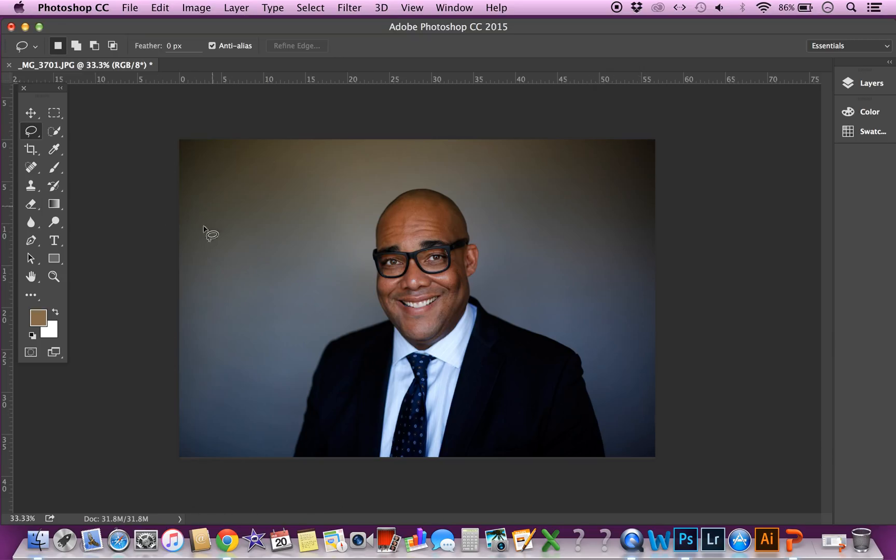
pyautogui.press('super+z')
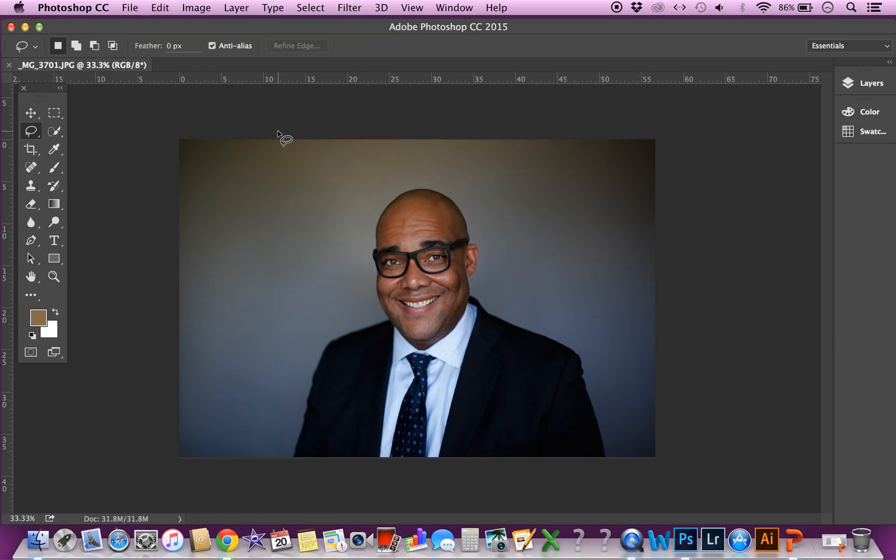
# Try Auto Color on the portrait and undo it
pyautogui.click(196, 8)
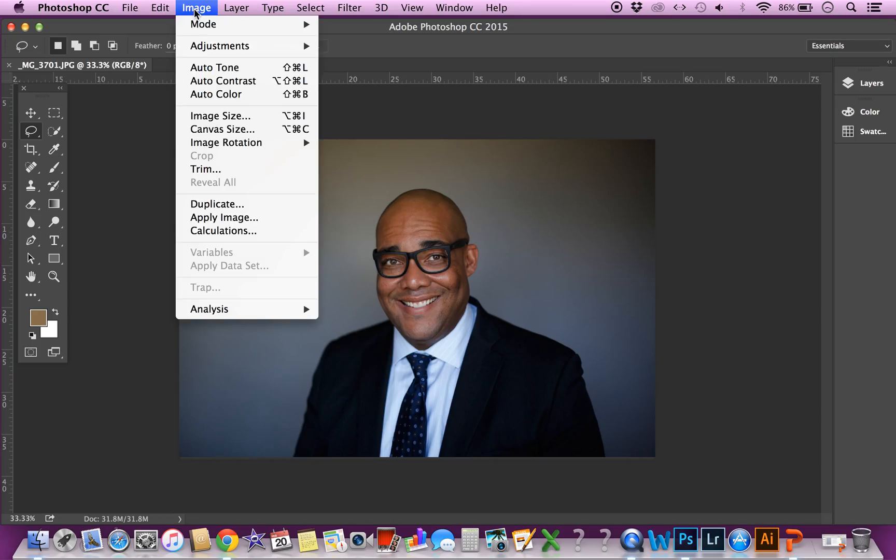
pyautogui.click(210, 94)
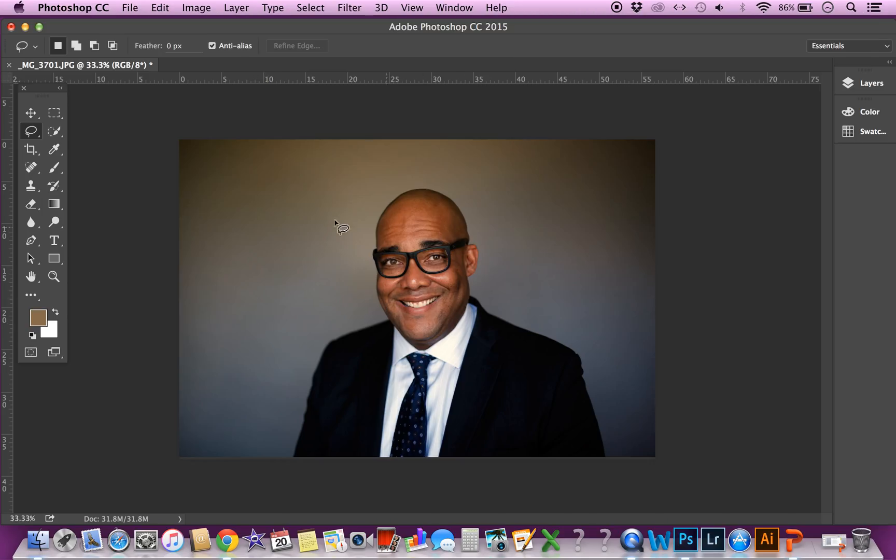
pyautogui.click(210, 8)
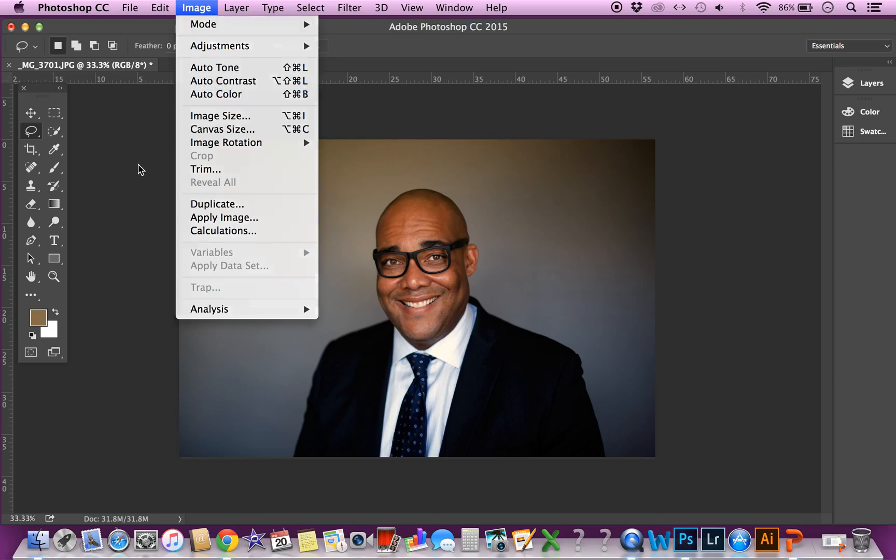
pyautogui.click(139, 166)
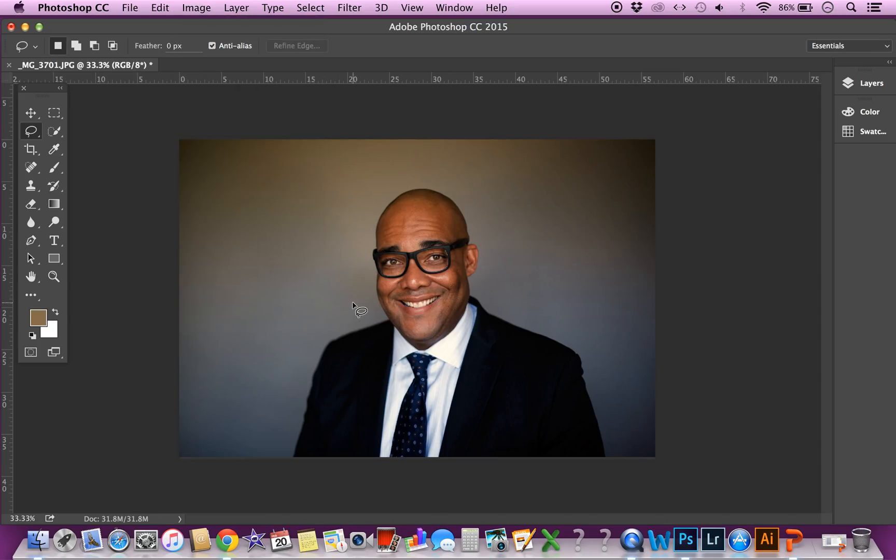
pyautogui.press('super+z')
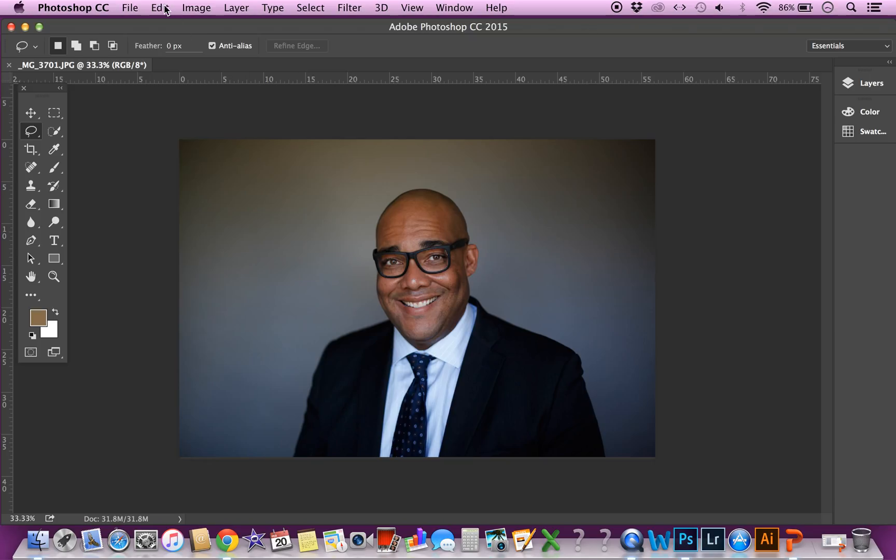
# Apply a Brightness/Contrast adjustment to the portrait with brightness 11 and contrast -7
pyautogui.click(191, 9)
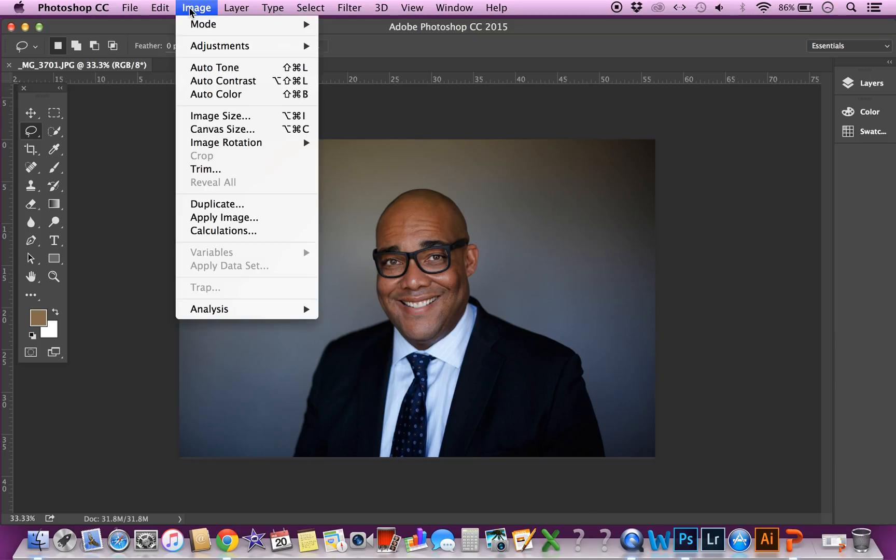
pyautogui.moveTo(196, 27)
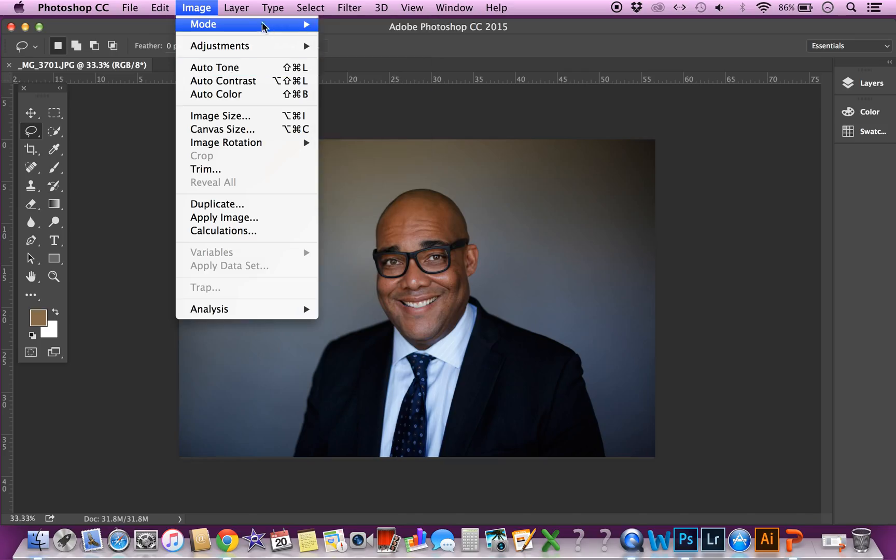
pyautogui.moveTo(239, 48)
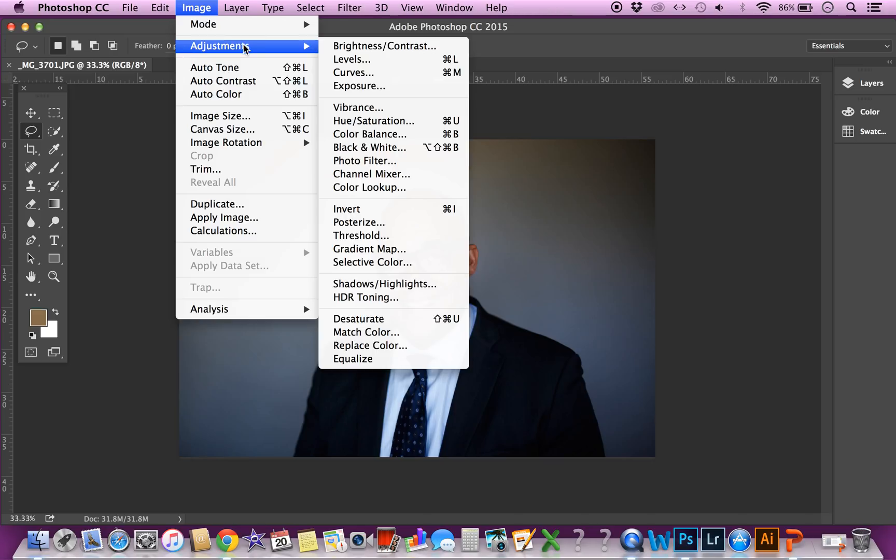
pyautogui.click(339, 47)
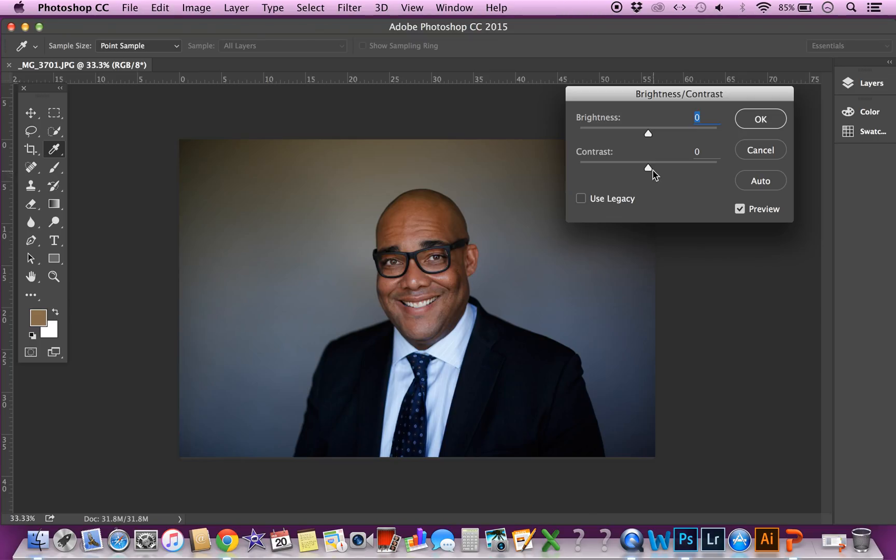
pyautogui.moveTo(649, 171)
pyautogui.mouseDown()
pyautogui.moveTo(664, 173)
pyautogui.moveTo(639, 177)
pyautogui.mouseUp()
pyautogui.moveTo(651, 140); pyautogui.dragTo(653, 135)
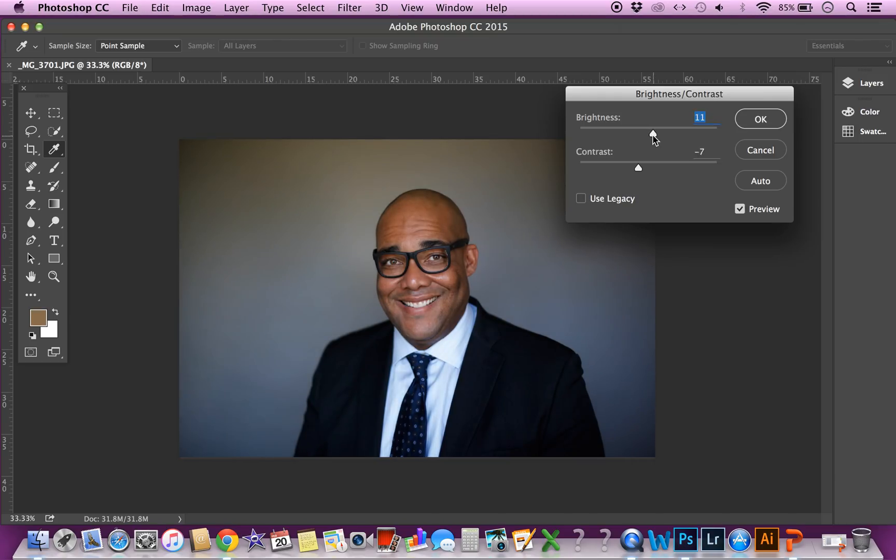
pyautogui.click(758, 120)
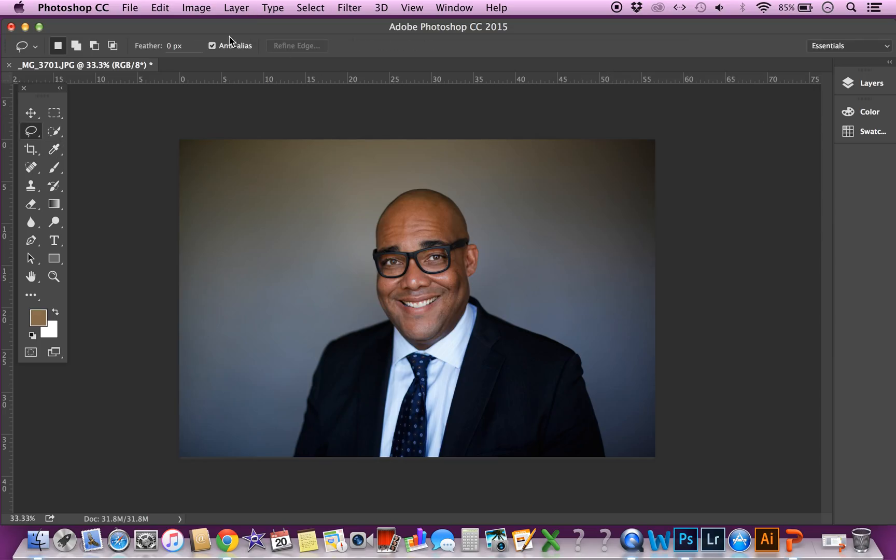
# Try a Levels adjustment on the RGB channel with the midtone input level at 1.05, and cancel it
pyautogui.click(210, 10)
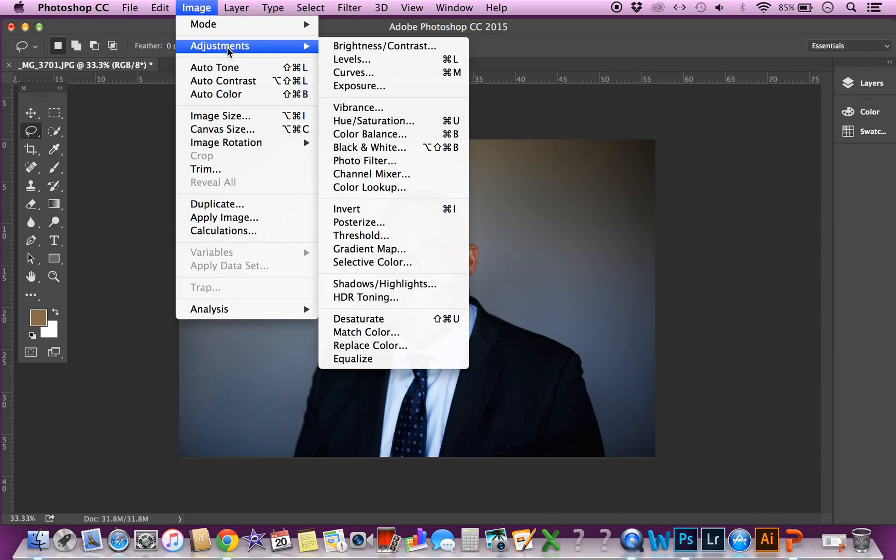
pyautogui.click(353, 60)
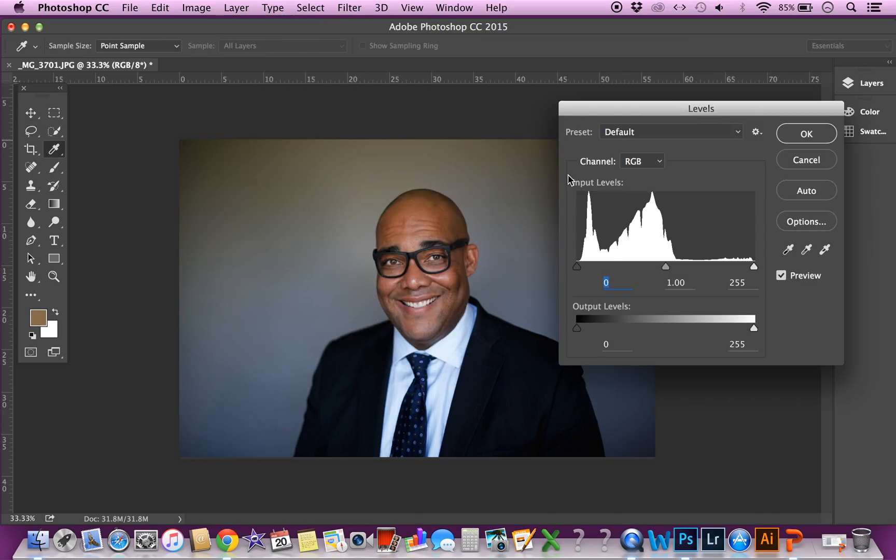
pyautogui.click(643, 134)
pyautogui.click(643, 131)
pyautogui.click(645, 160)
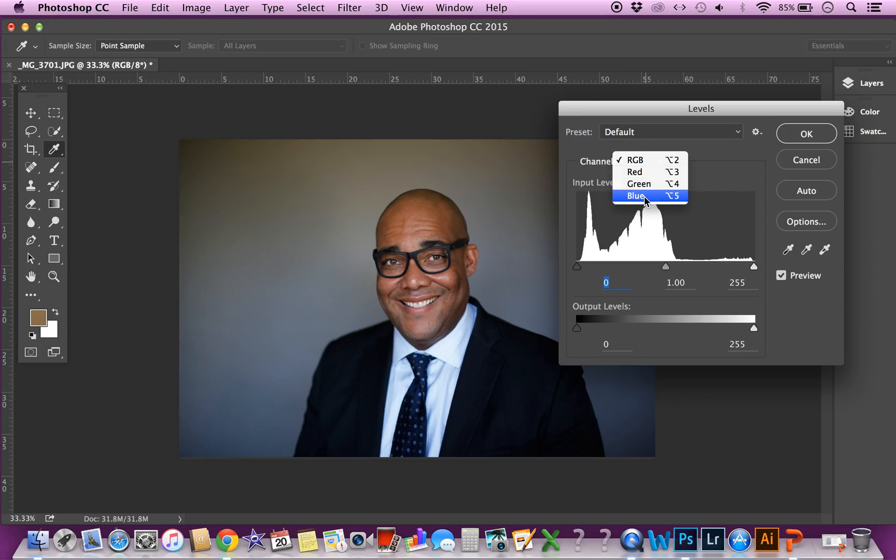
pyautogui.click(725, 179)
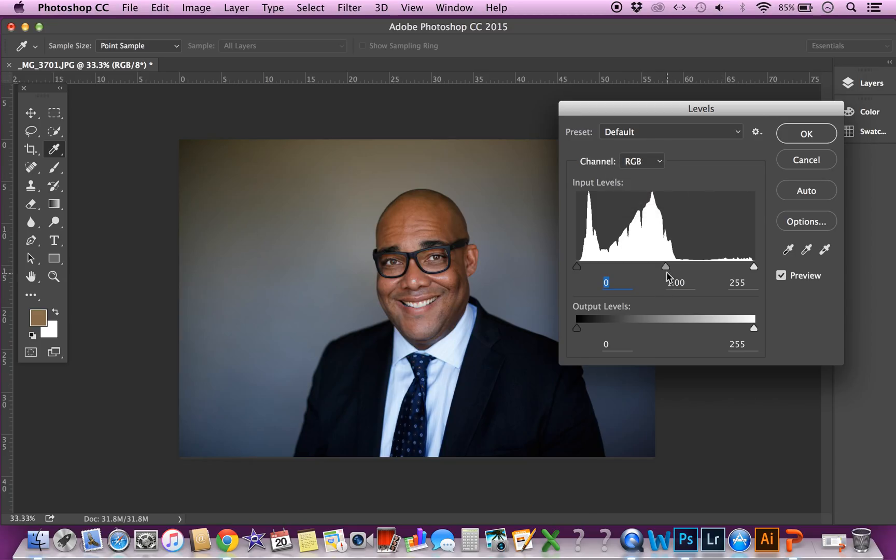
pyautogui.moveTo(667, 266); pyautogui.dragTo(663, 268)
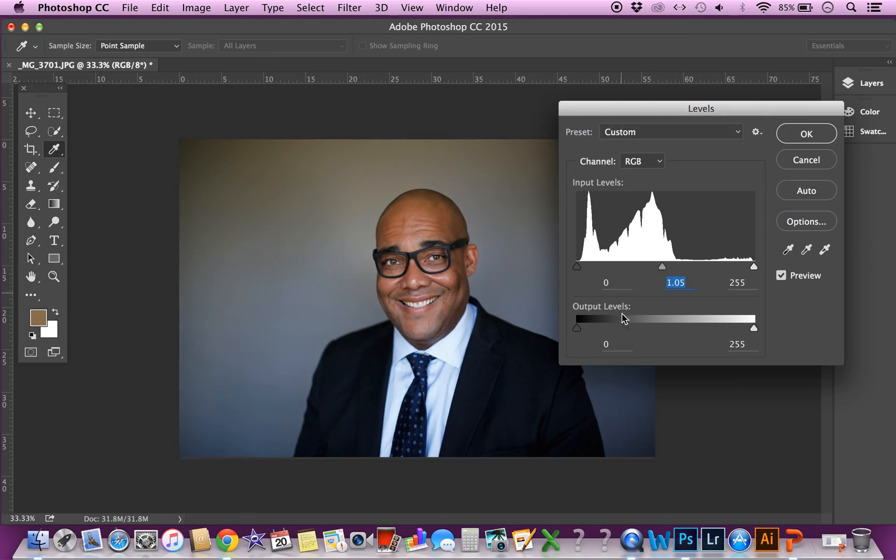
pyautogui.click(806, 167)
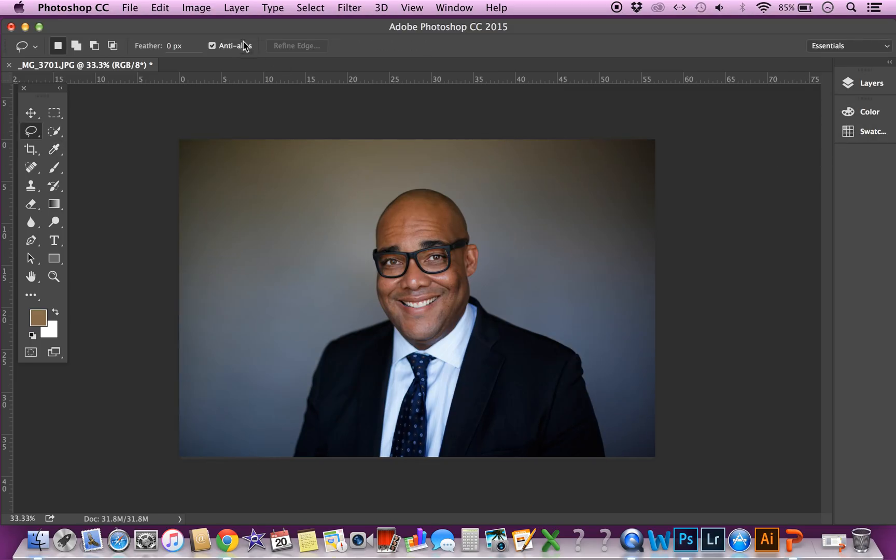
# Try a Curves adjustment raising an RGB highlight point to input 188, output 208, with a second point at 86, 91, and cancel it
pyautogui.click(208, 9)
pyautogui.moveTo(220, 47)
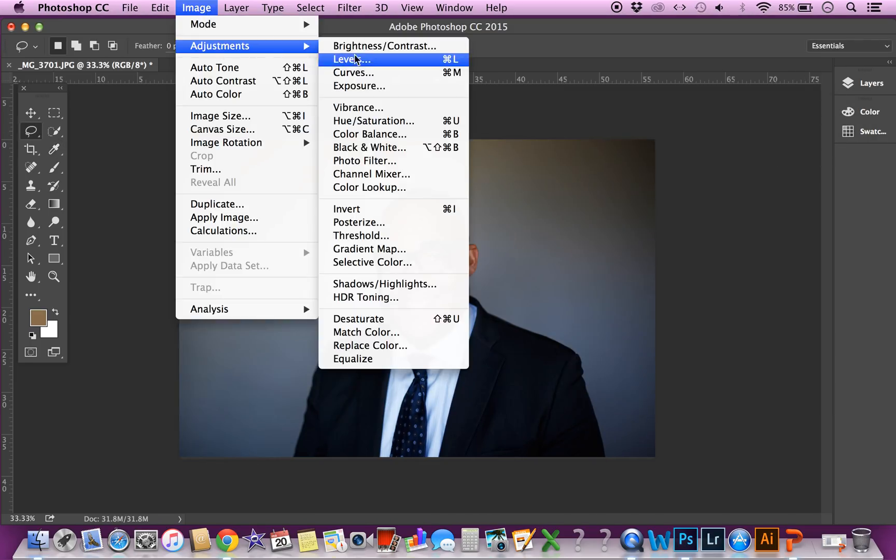
pyautogui.click(372, 70)
pyautogui.moveTo(508, 48); pyautogui.dragTo(590, 69)
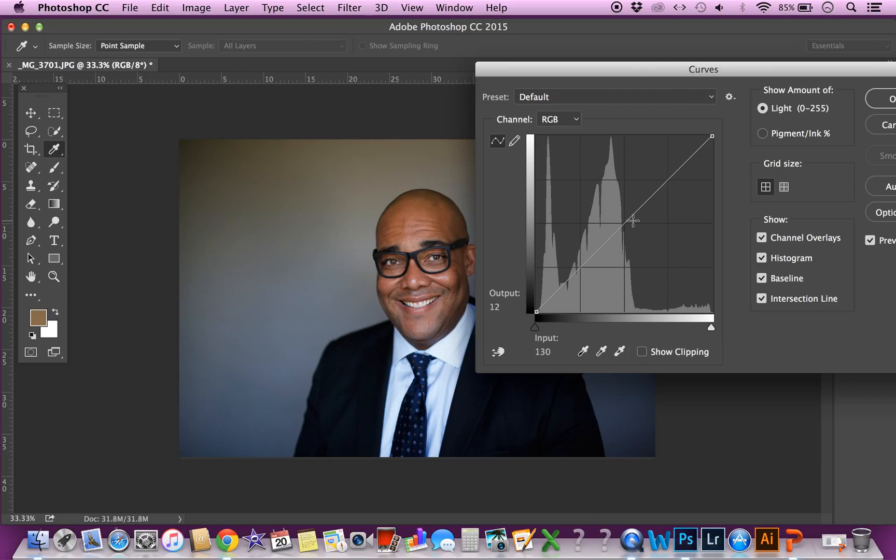
pyautogui.click(674, 177)
pyautogui.moveTo(674, 177); pyautogui.dragTo(665, 168)
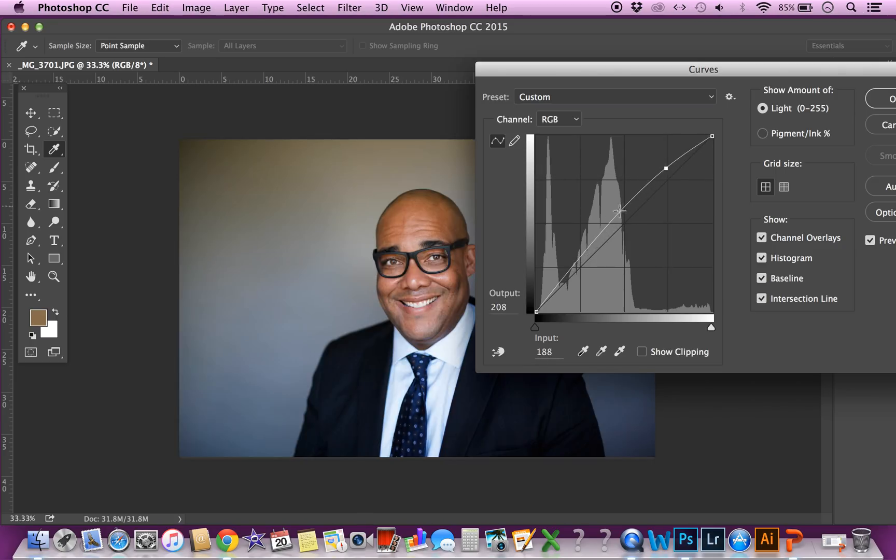
pyautogui.moveTo(595, 242); pyautogui.dragTo(596, 248)
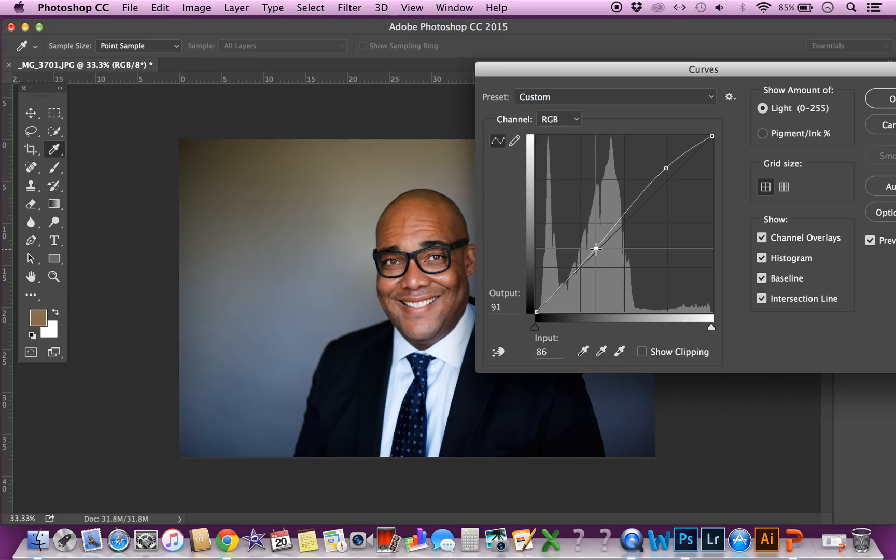
pyautogui.press('Delete')
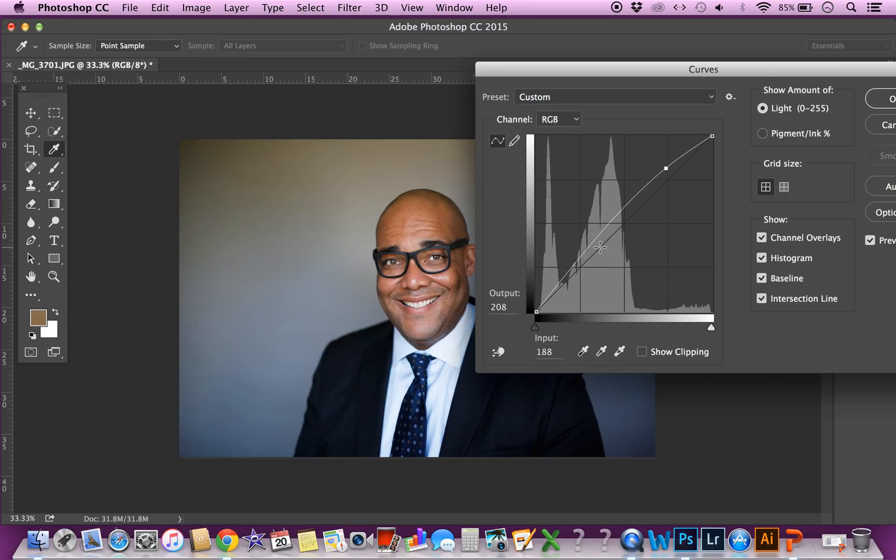
pyautogui.press('alt')
pyautogui.click(891, 130)
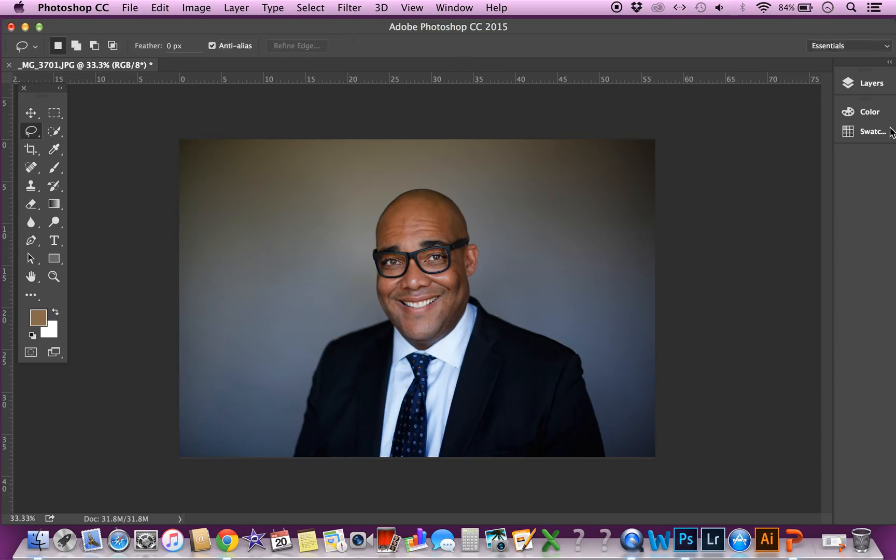
# Try an Exposure adjustment on the portrait with exposure +0.22 and offset 0.0150, and undo it
pyautogui.click(196, 9)
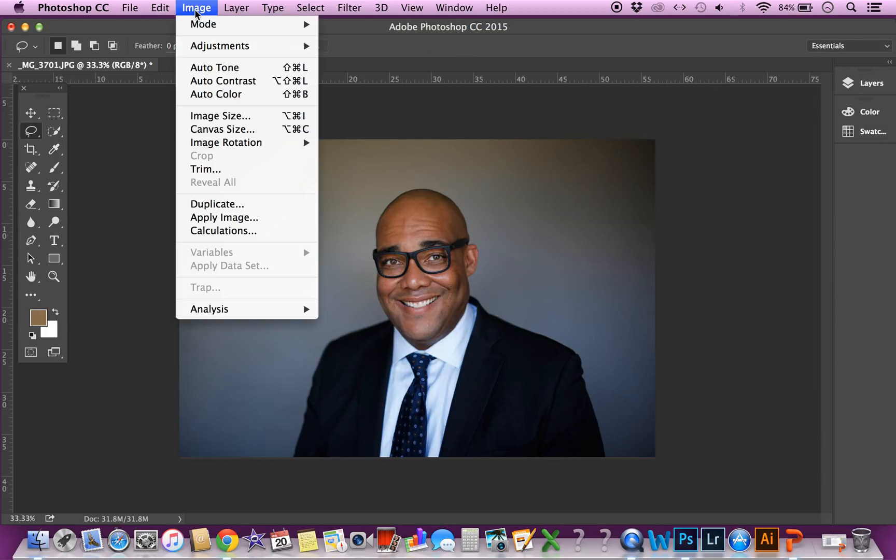
pyautogui.moveTo(211, 45)
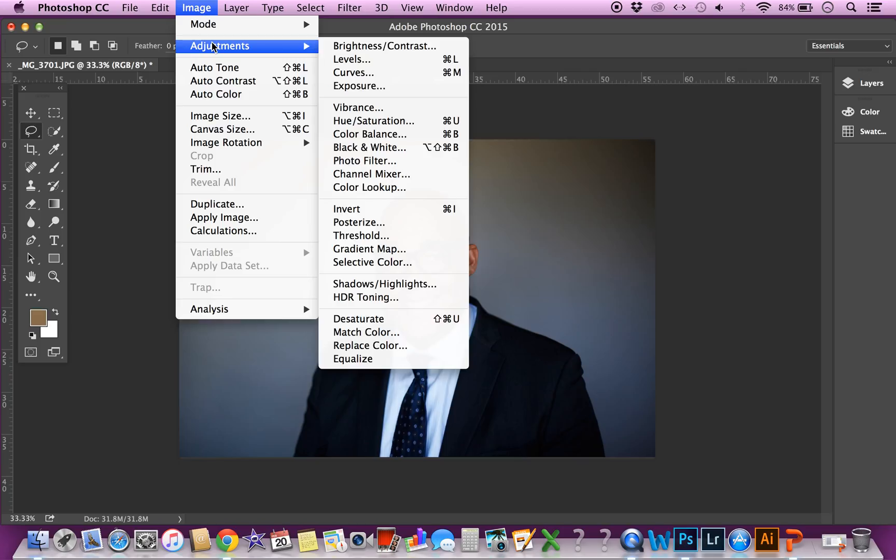
pyautogui.click(396, 87)
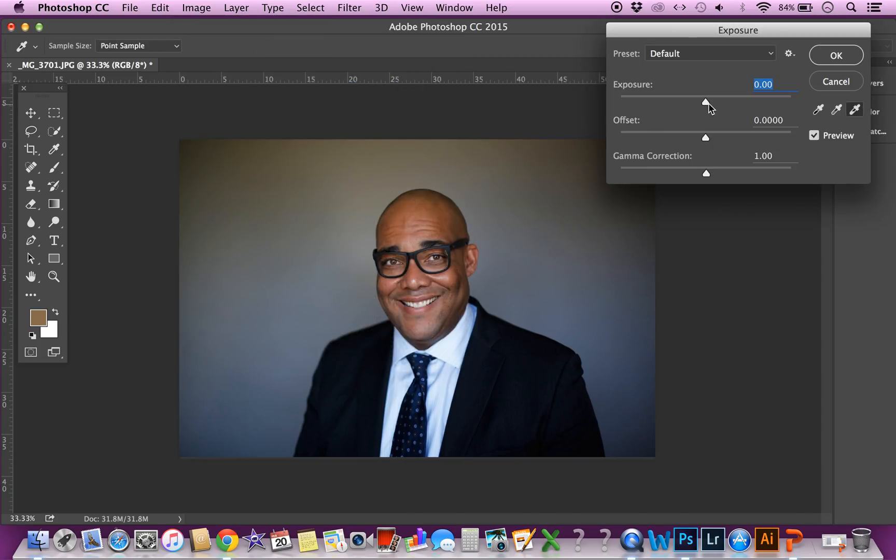
pyautogui.moveTo(708, 107); pyautogui.dragTo(710, 106)
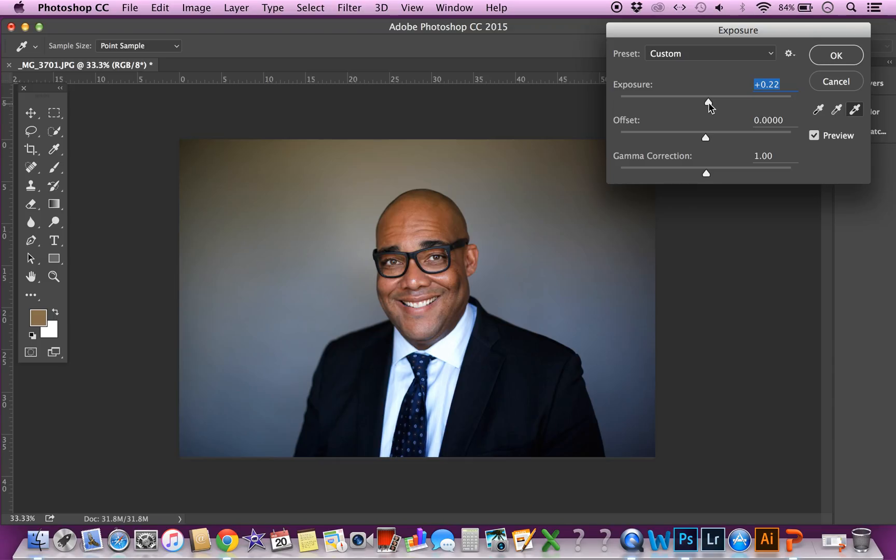
pyautogui.moveTo(708, 103)
pyautogui.mouseDown()
pyautogui.moveTo(689, 99)
pyautogui.moveTo(706, 103)
pyautogui.mouseUp()
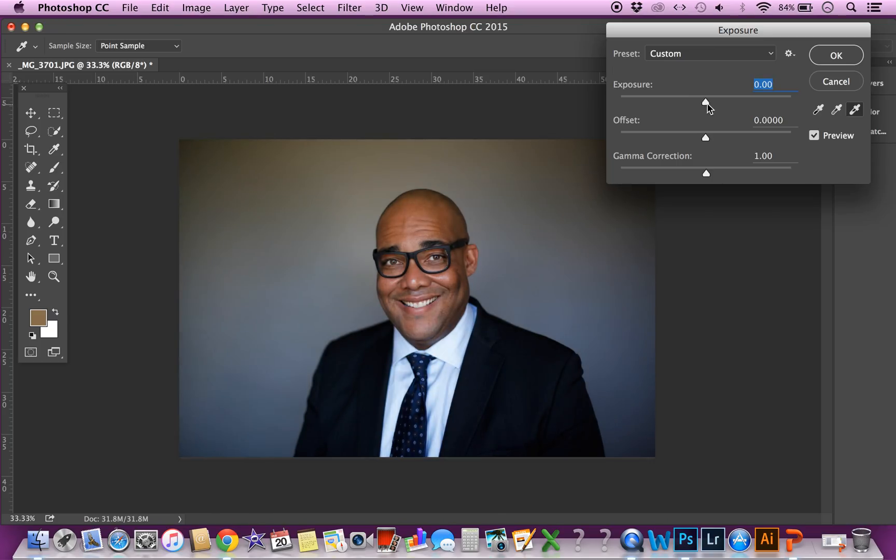
pyautogui.moveTo(706, 103); pyautogui.dragTo(708, 102)
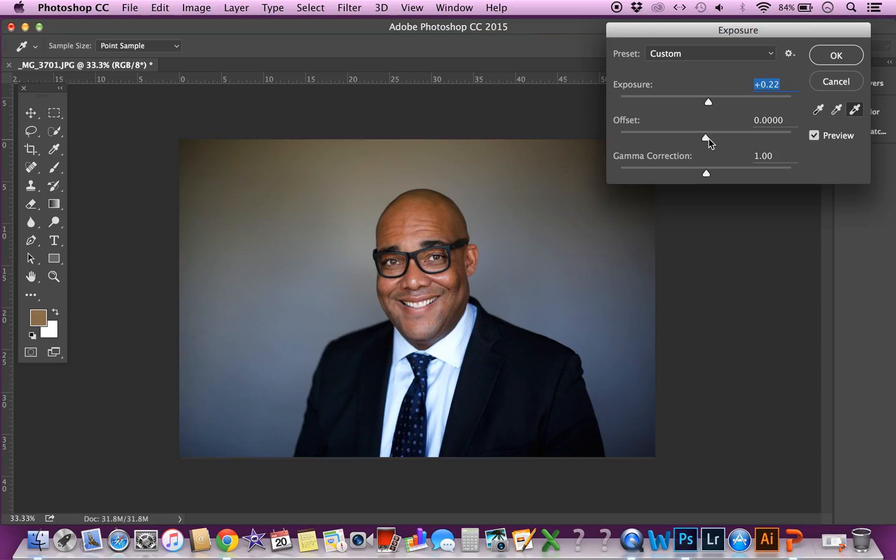
pyautogui.click(783, 120)
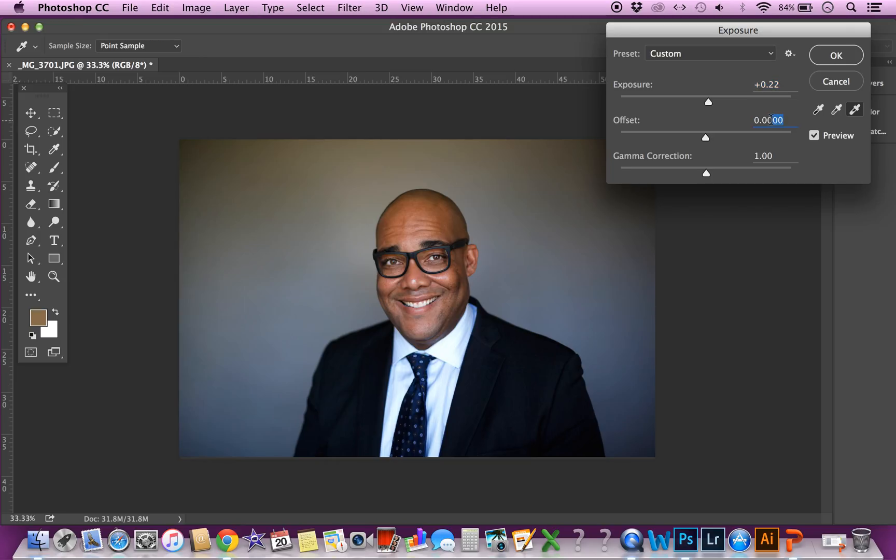
pyautogui.write('150')
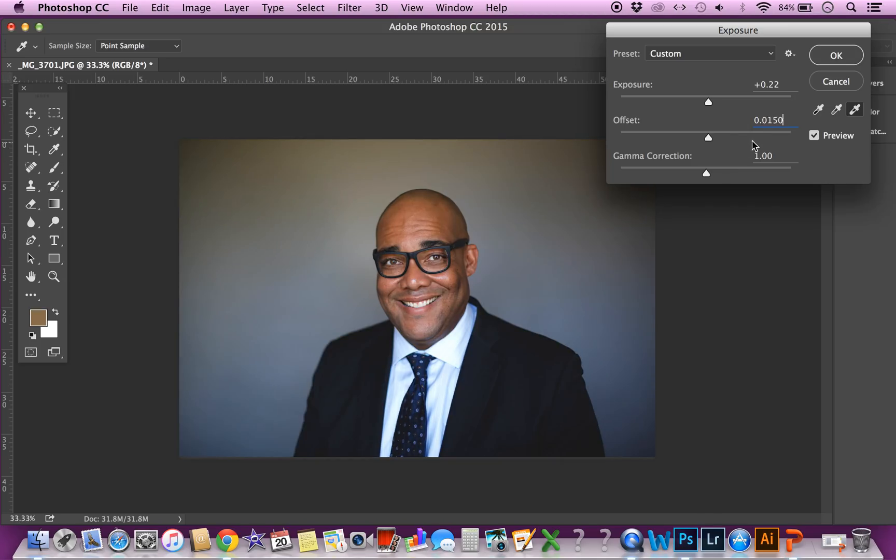
pyautogui.click(836, 56)
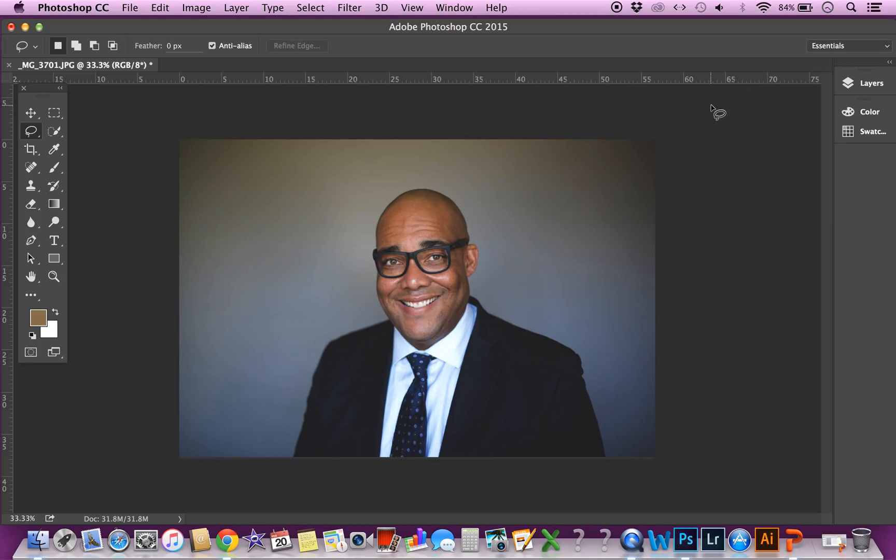
pyautogui.press('super+z')
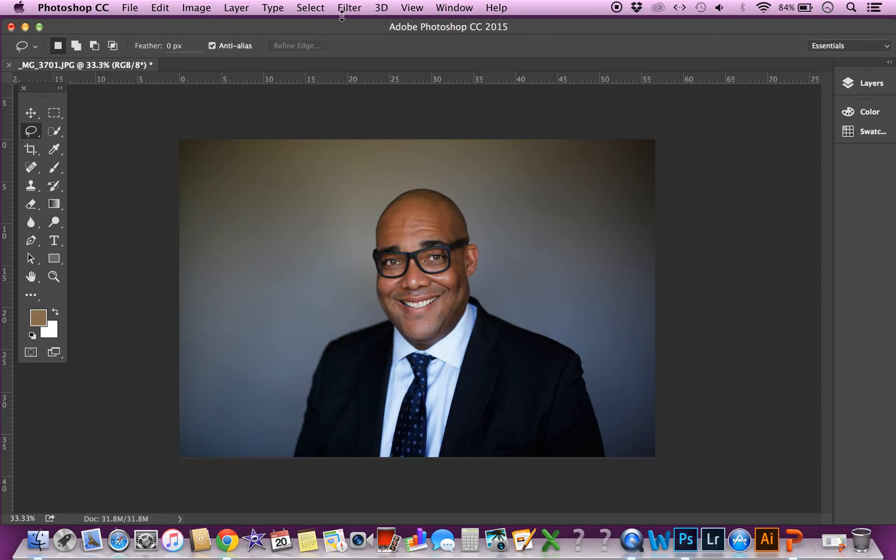
# Look at the Vibrance adjustment's vibrance and saturation settings for the portrait, and cancel it
pyautogui.click(203, 8)
pyautogui.moveTo(212, 31)
pyautogui.moveTo(215, 51)
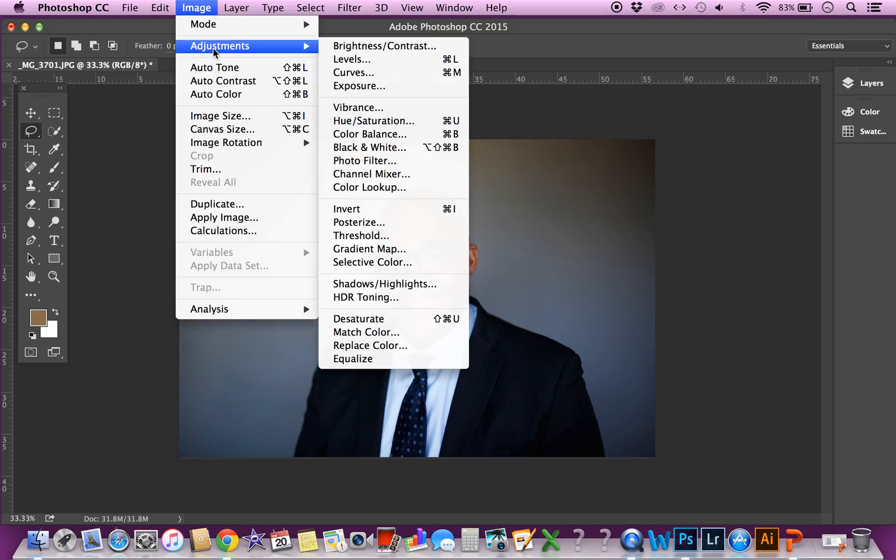
pyautogui.click(360, 113)
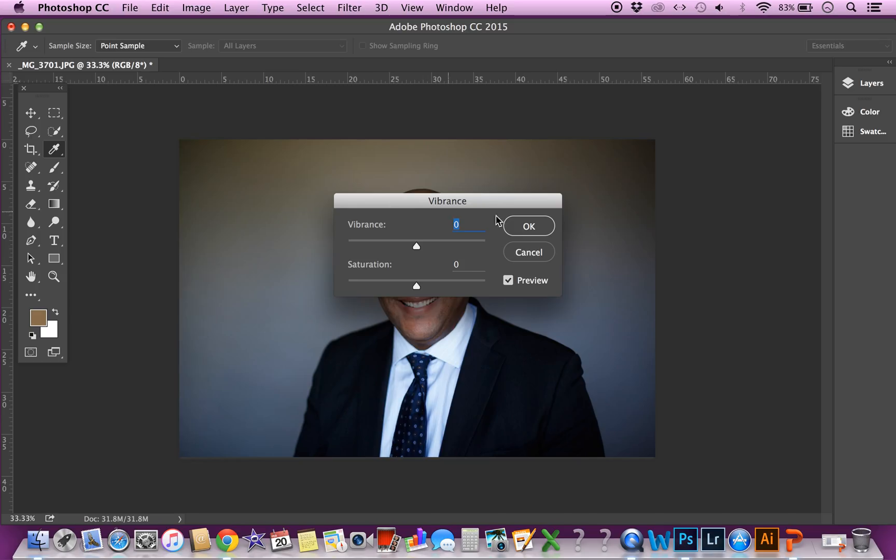
pyautogui.click(534, 255)
pyautogui.press('l')
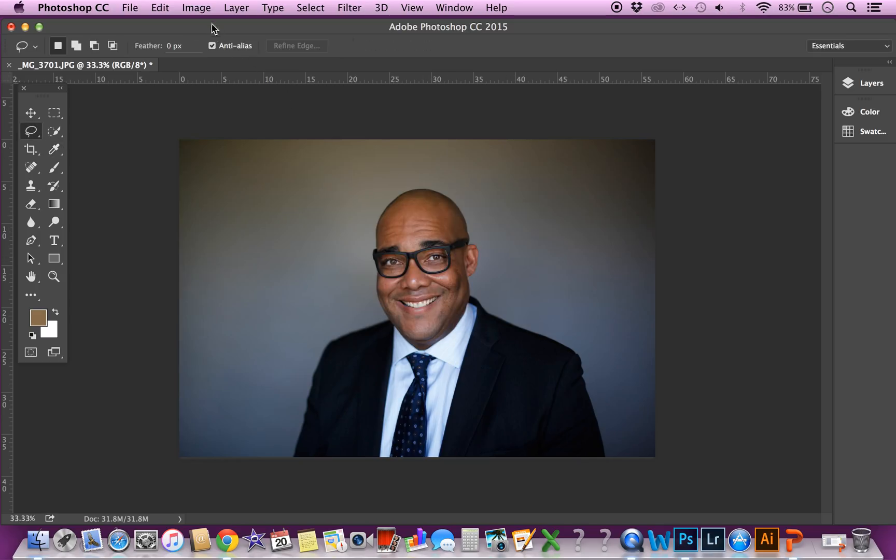
# Look at the Hue/Saturation adjustment's presets and master settings, and cancel it
pyautogui.click(203, 7)
pyautogui.click(387, 124)
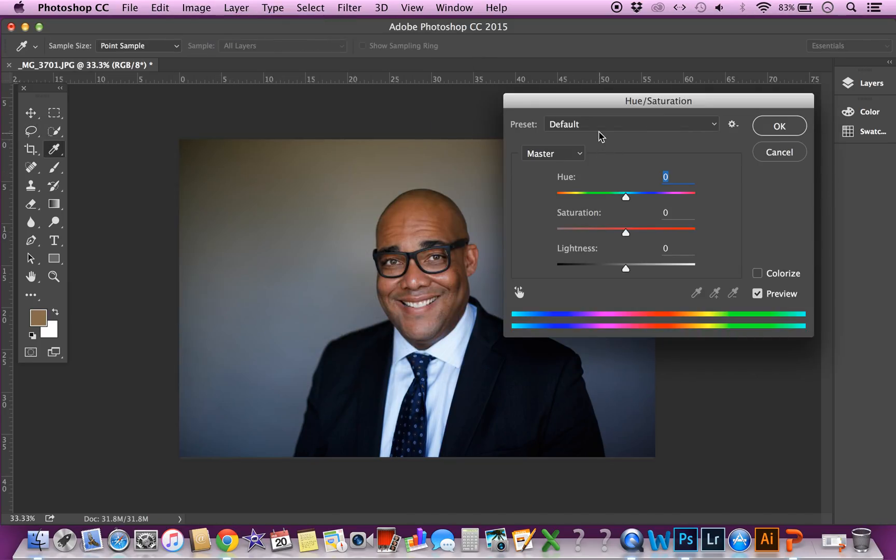
pyautogui.click(601, 131)
pyautogui.click(605, 137)
pyautogui.click(768, 153)
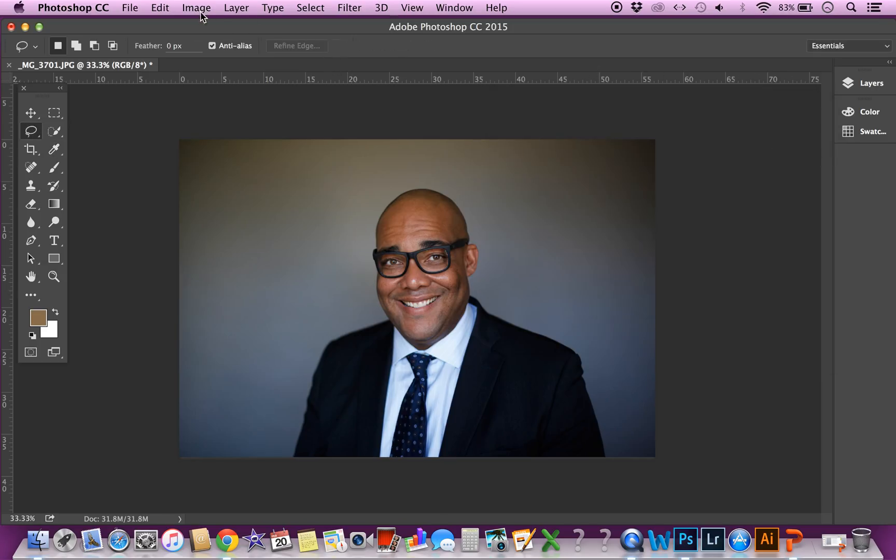
# Look at the Color Balance adjustment's color levels and tone balance options, and cancel it
pyautogui.click(198, 8)
pyautogui.moveTo(215, 47)
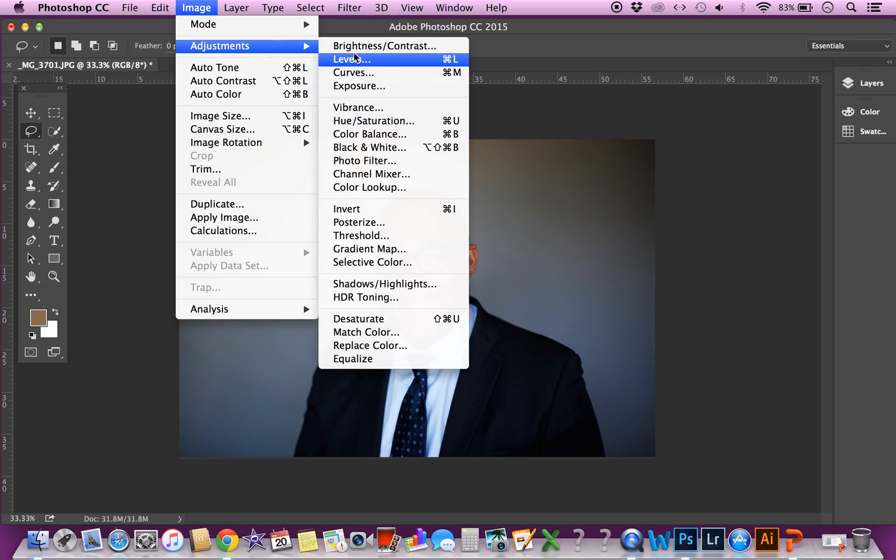
pyautogui.click(379, 135)
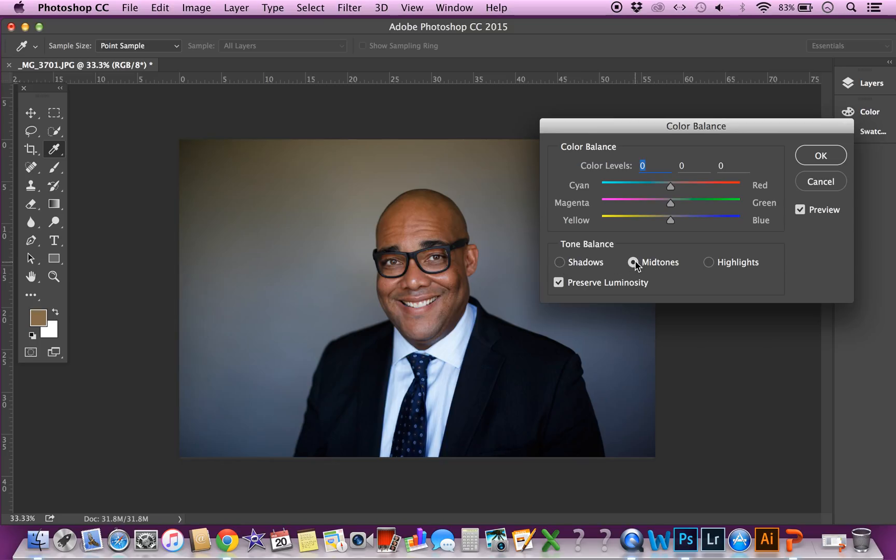
pyautogui.click(821, 183)
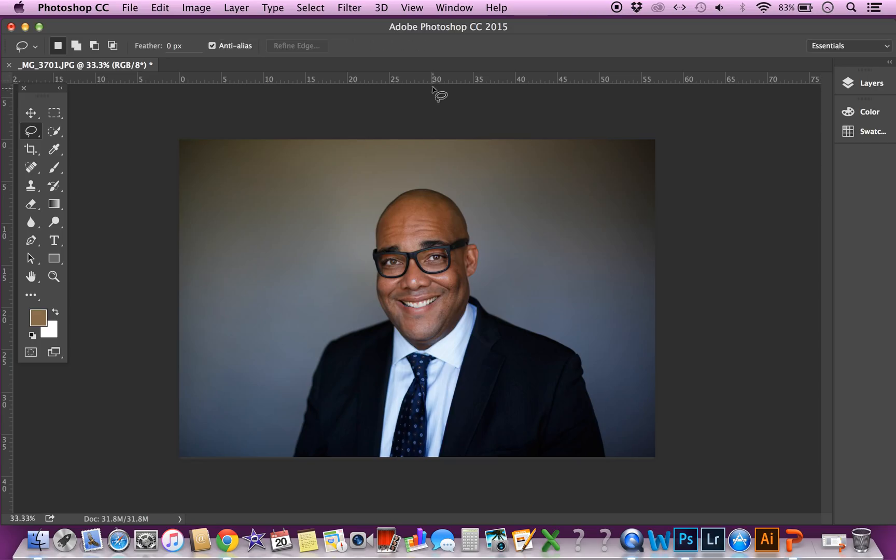
# Try a Black & White adjustment on the portrait with Reds at 68%, and undo it
pyautogui.click(208, 10)
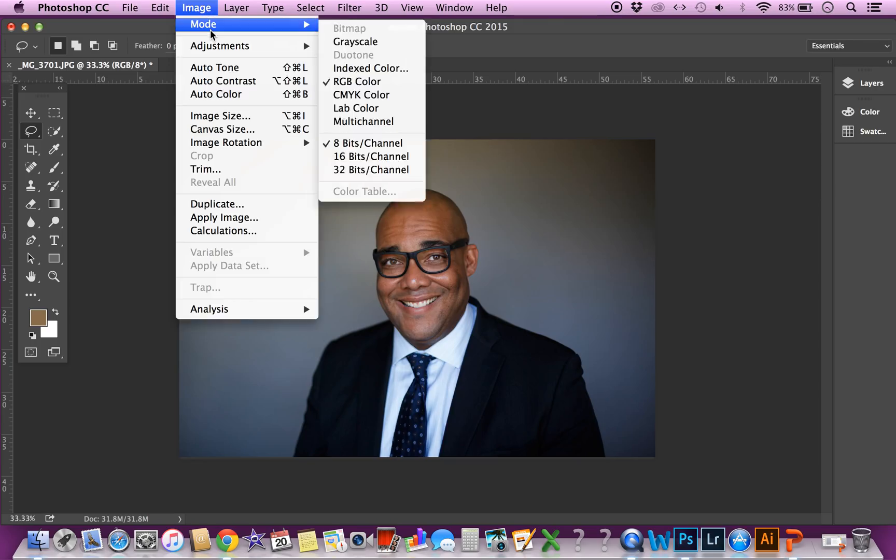
pyautogui.moveTo(211, 46)
pyautogui.click(383, 149)
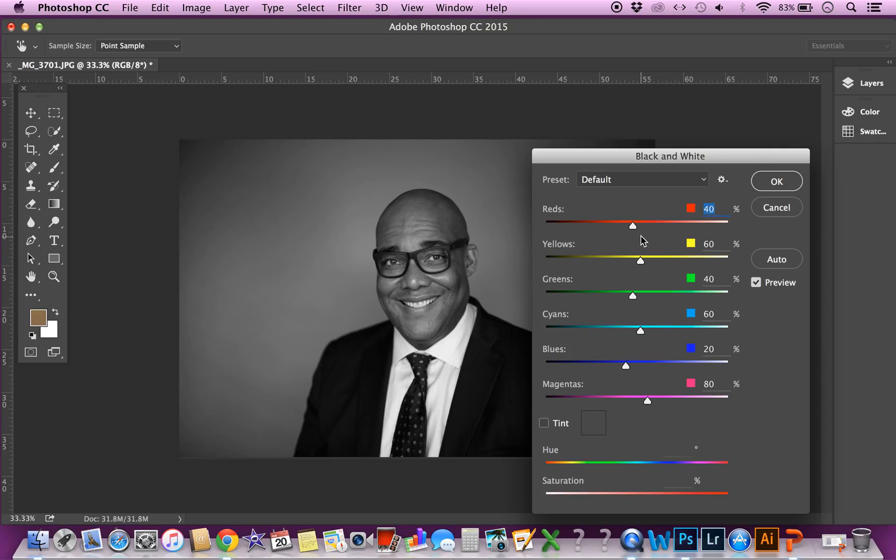
pyautogui.moveTo(637, 229); pyautogui.dragTo(642, 232)
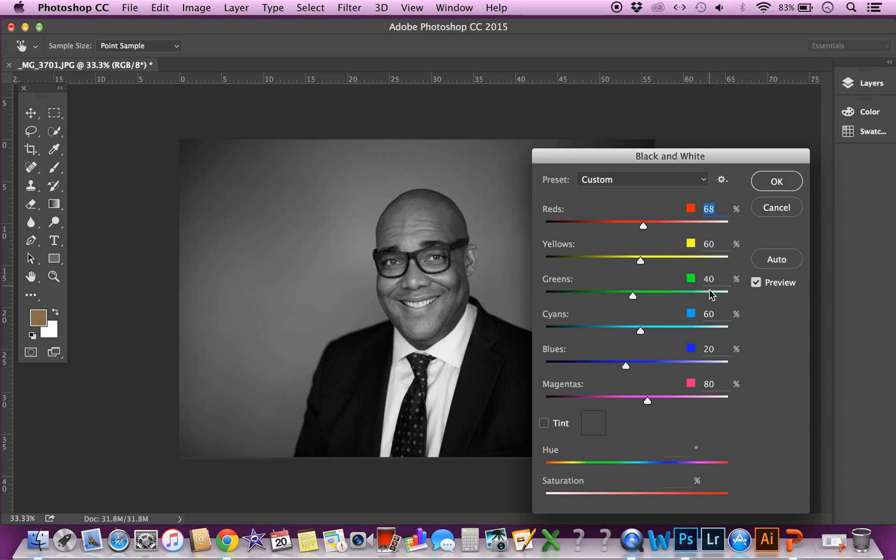
pyautogui.click(783, 181)
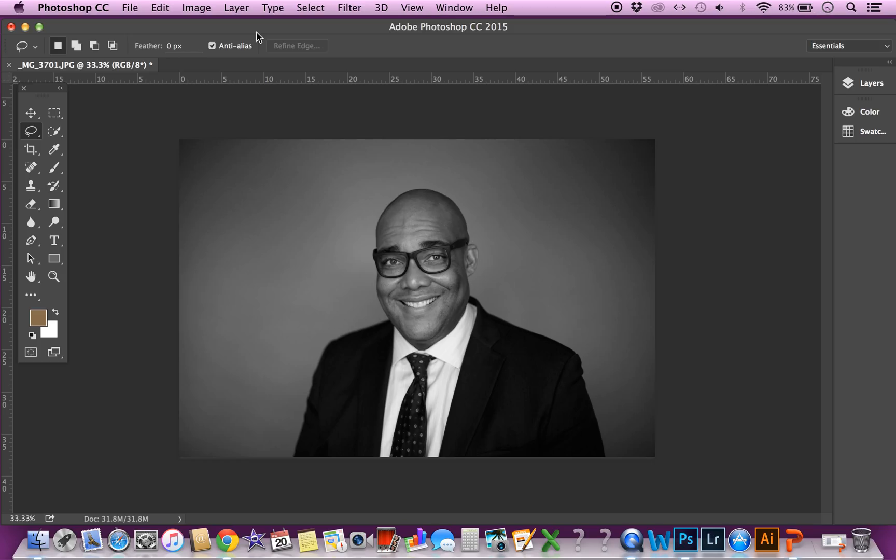
pyautogui.press('super+z')
# Preview the Photo Filter adjustment with Warming Filter (85) at 25% density, and cancel it
pyautogui.click(193, 8)
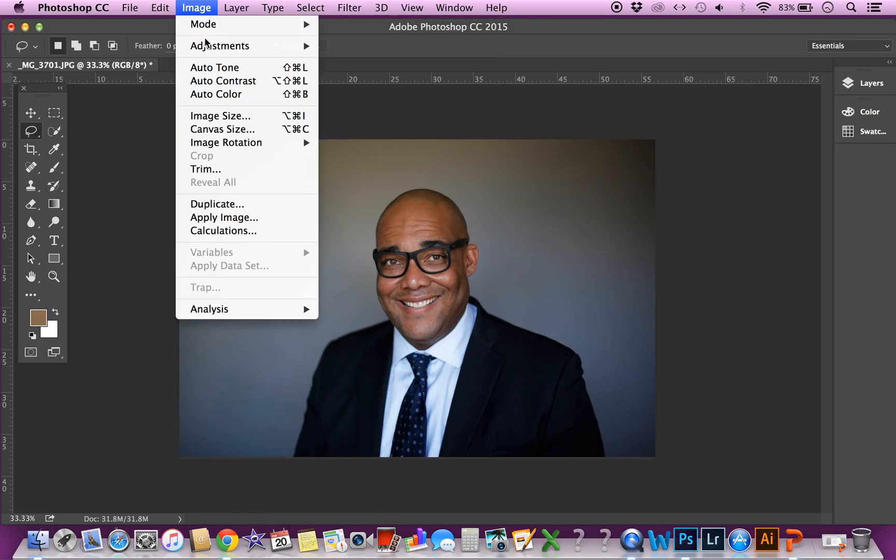
pyautogui.moveTo(273, 46)
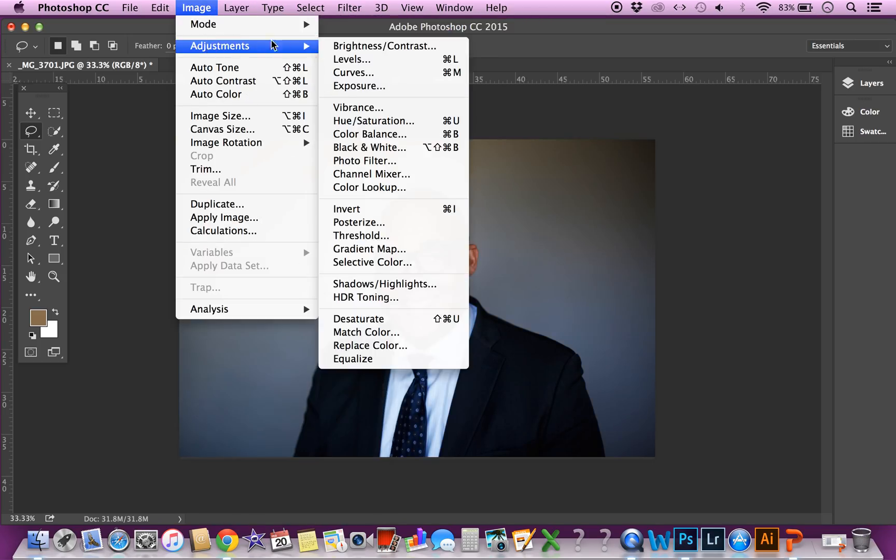
pyautogui.click(392, 161)
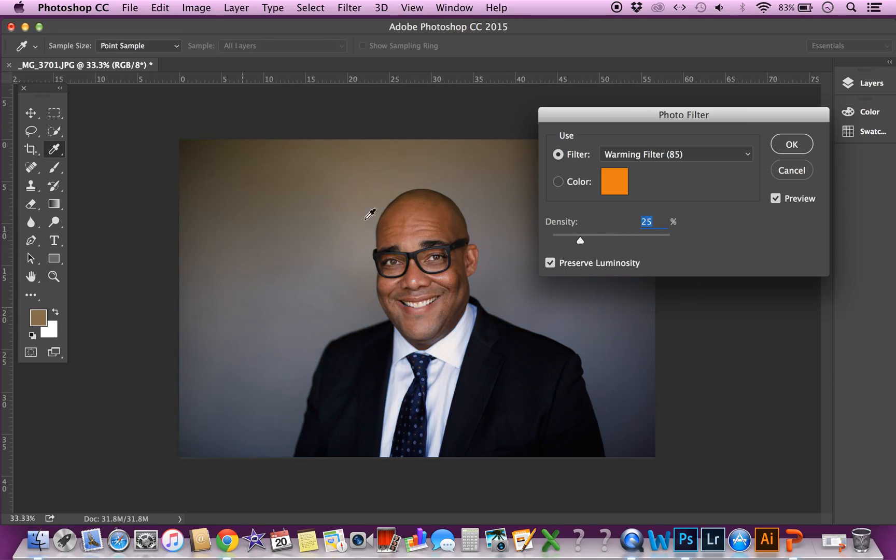
pyautogui.click(802, 177)
pyautogui.press('l')
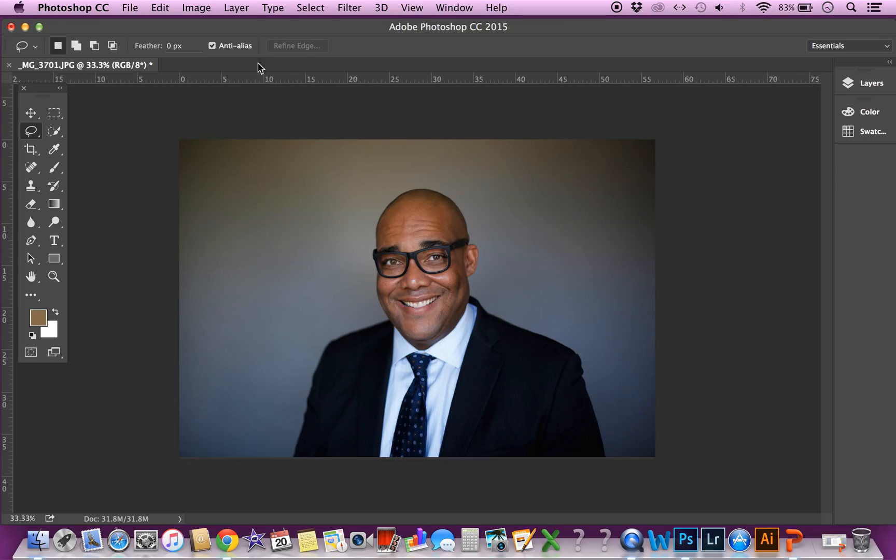
# Look at the Channel Mixer adjustment's source channels and output channel choices, and cancel it
pyautogui.click(197, 8)
pyautogui.moveTo(228, 47)
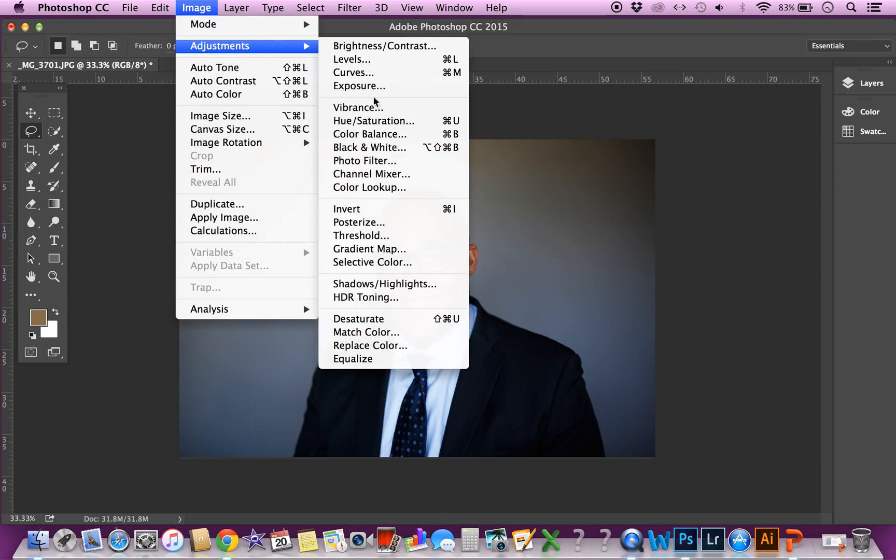
pyautogui.click(400, 174)
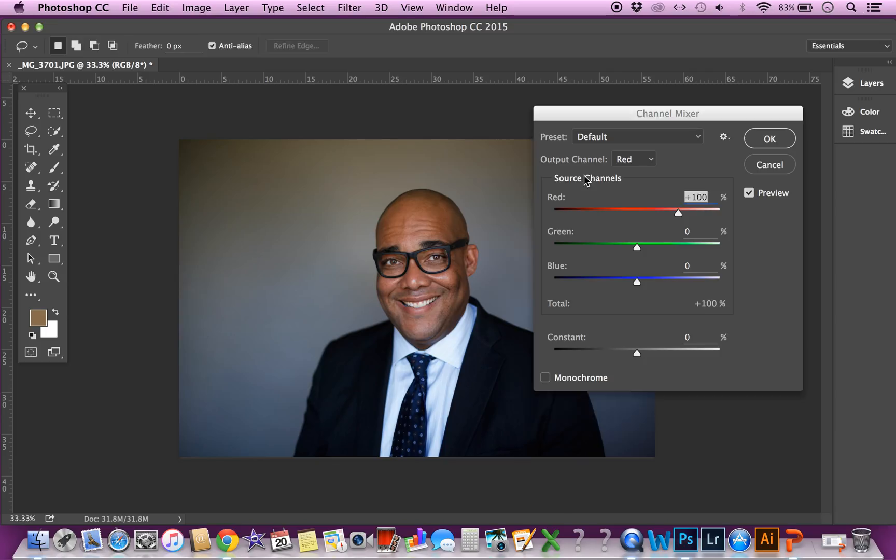
pyautogui.click(628, 164)
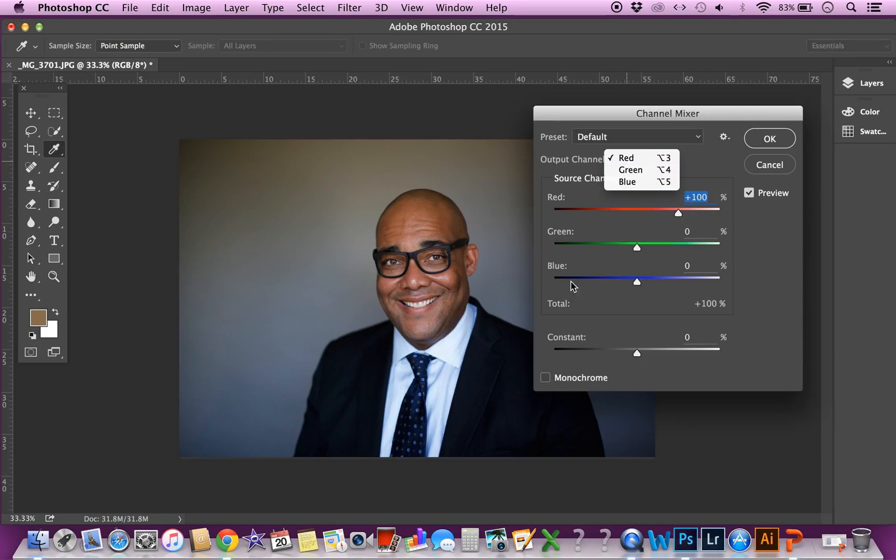
pyautogui.click(765, 167)
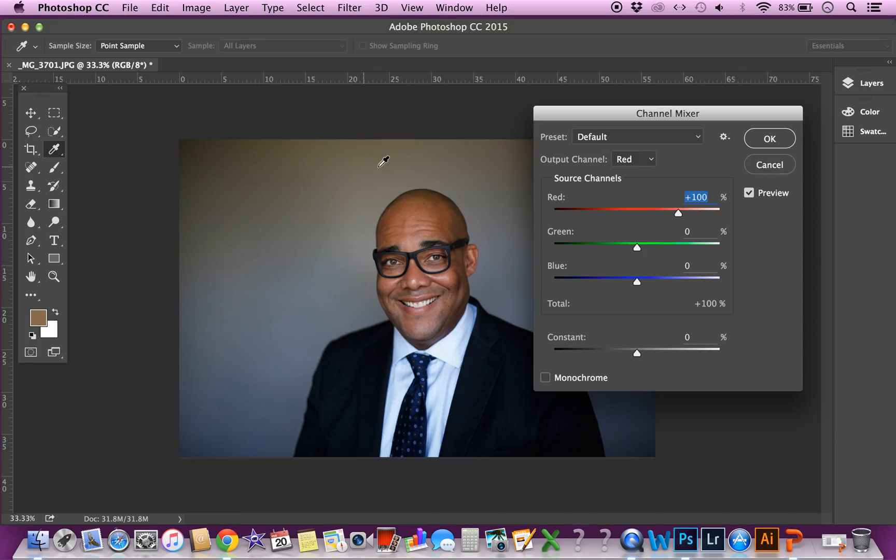
pyautogui.click(755, 171)
pyautogui.press('l')
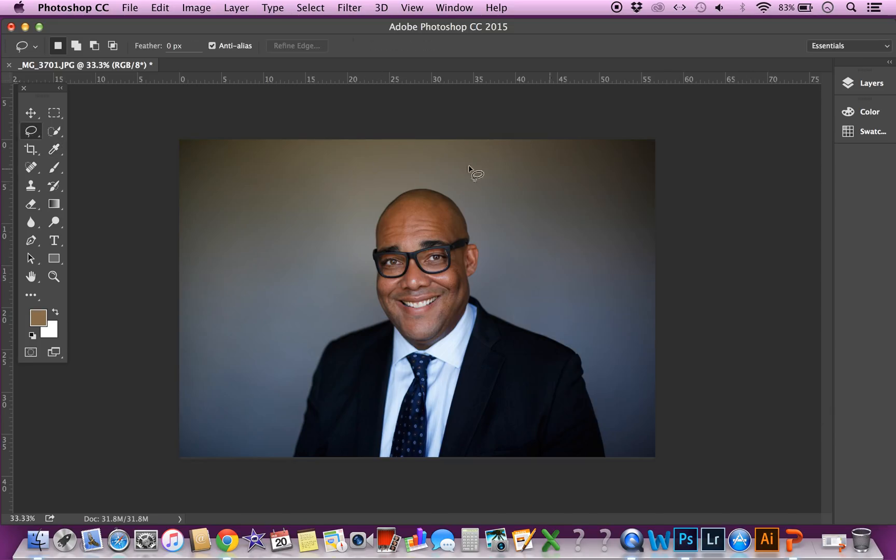
# Look through the available 3D LUT files in the Color Lookup adjustment, and cancel it
pyautogui.click(205, 11)
pyautogui.moveTo(240, 48)
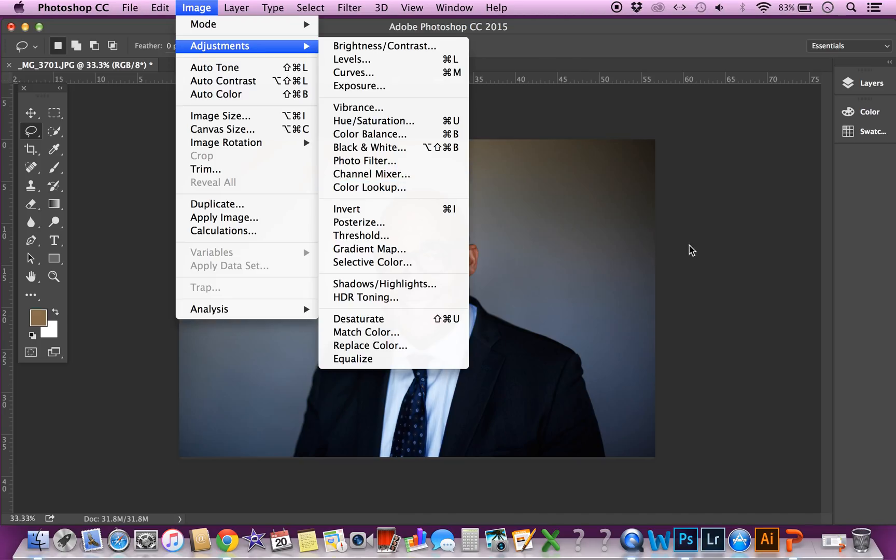
pyautogui.click(404, 187)
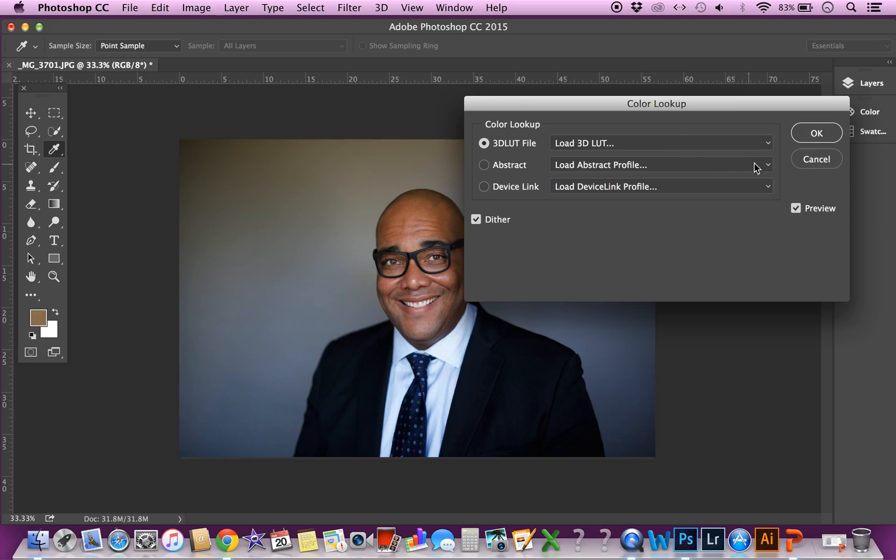
pyautogui.click(642, 143)
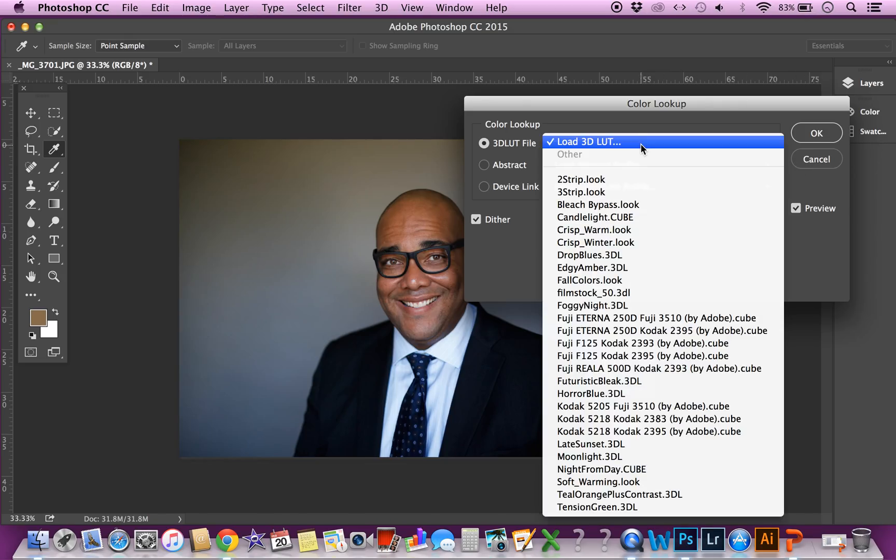
pyautogui.click(403, 136)
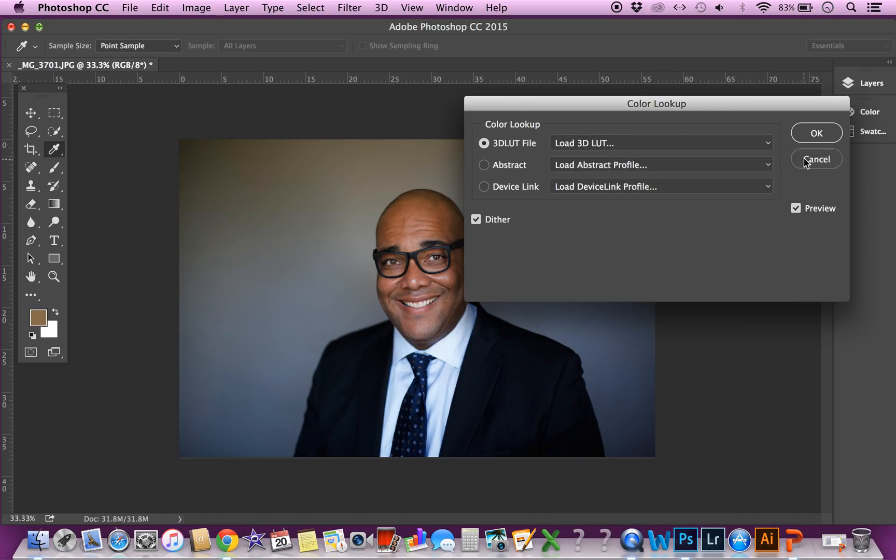
pyautogui.click(806, 161)
pyautogui.click(197, 9)
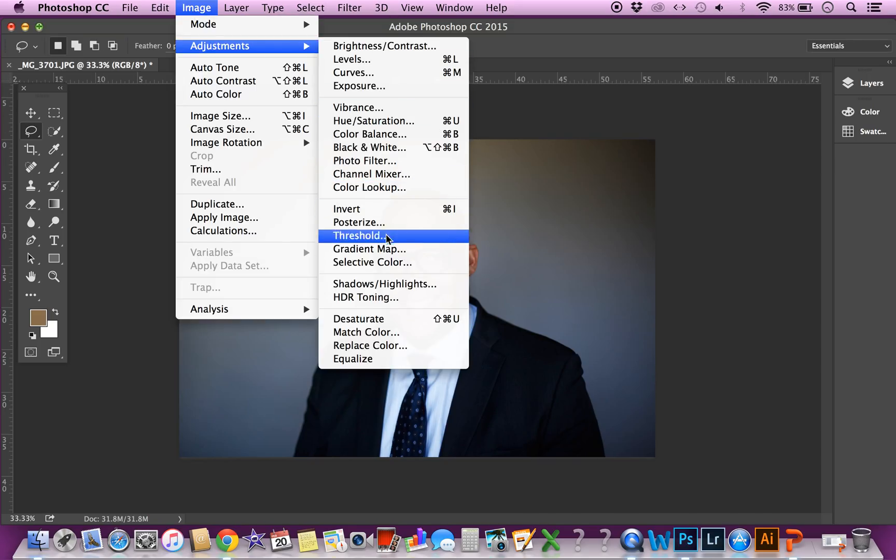
pyautogui.click(696, 208)
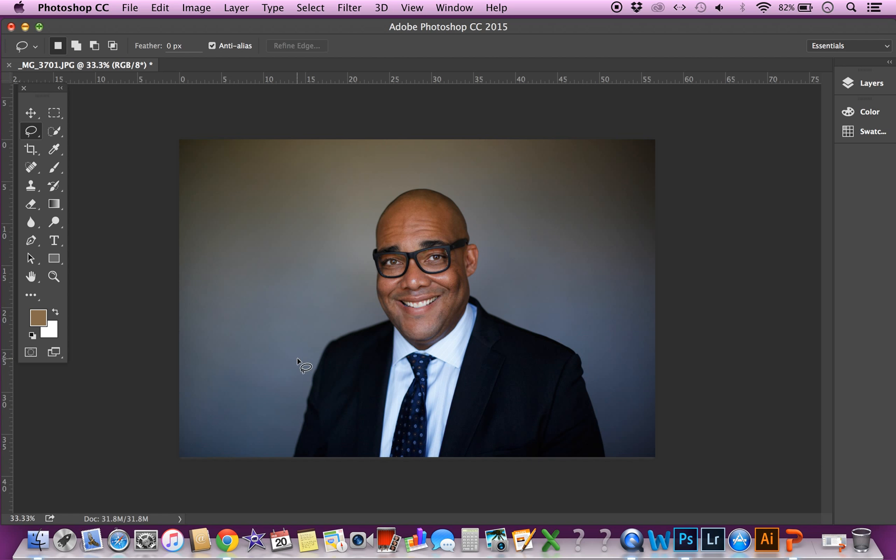
# Close the _MG_3701.JPG portrait document and the empty application window
pyautogui.click(11, 27)
pyautogui.click(400, 200)
pyautogui.click(19, 32)
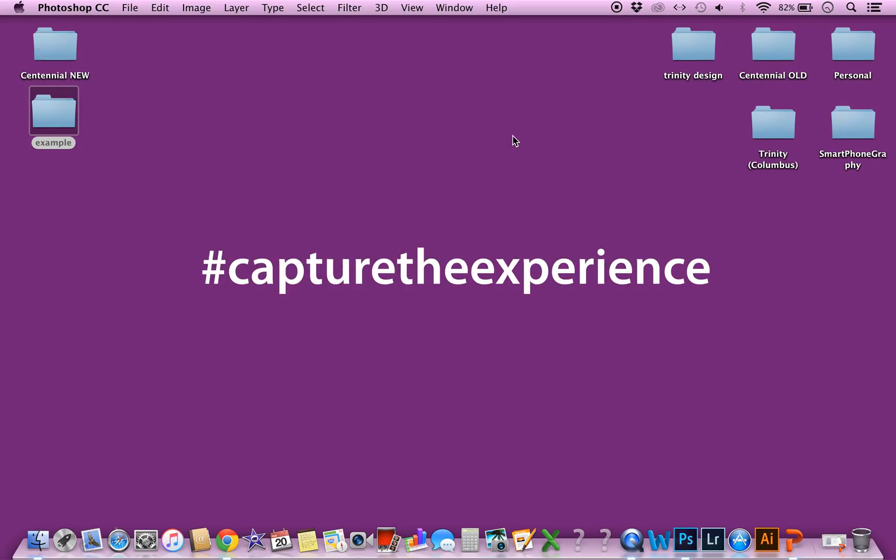